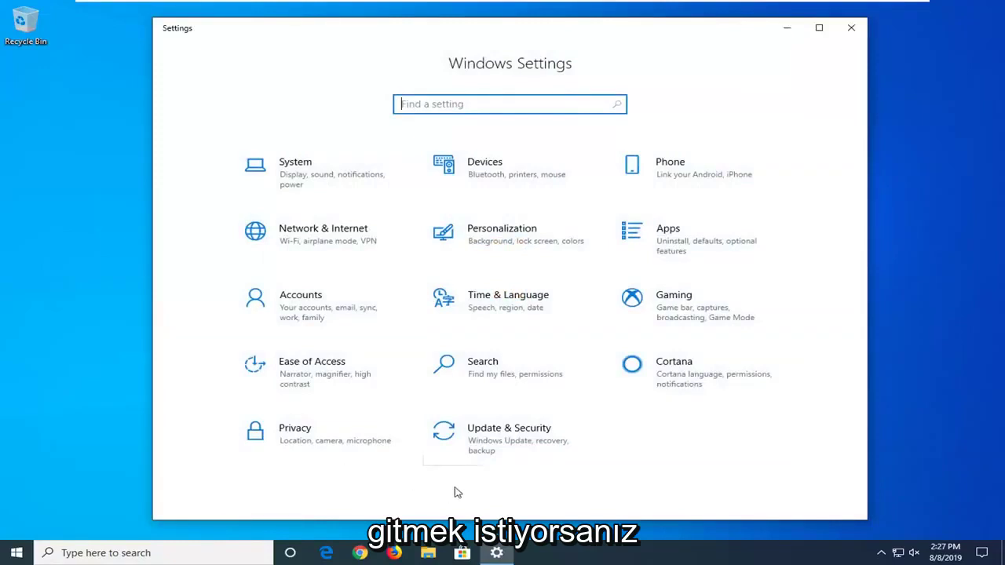
Use Advanced startup under Update & Security > Recovery to restart into recovery options.
{"action": "left_click", "coordinate": [533, 437]}
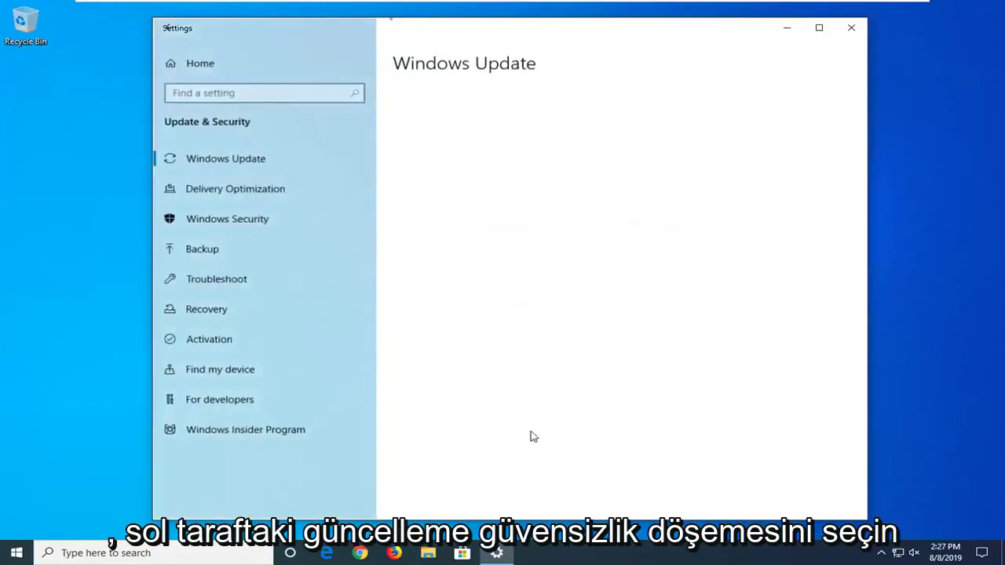
{"action": "left_click", "coordinate": [216, 313]}
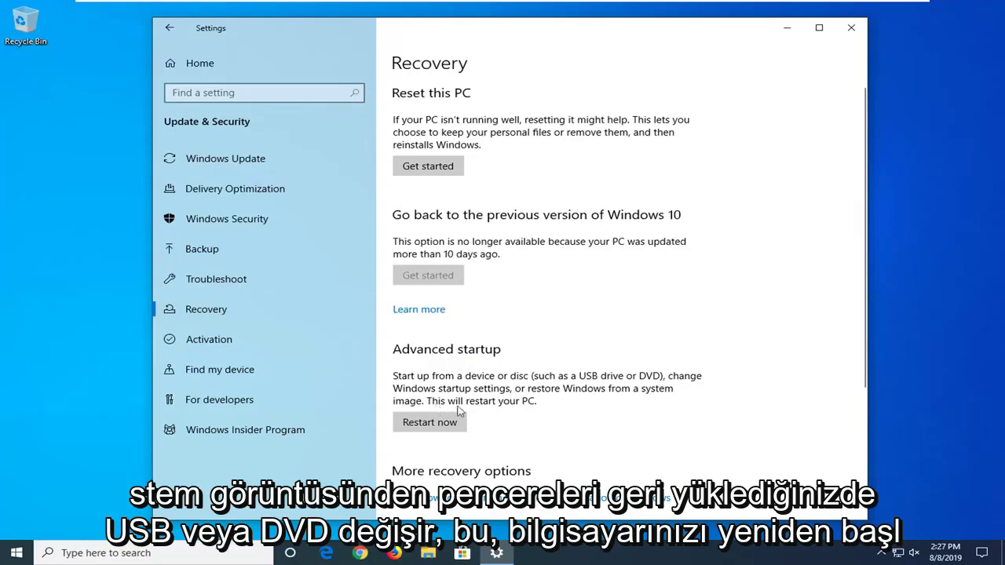
{"action": "left_click", "coordinate": [434, 426]}
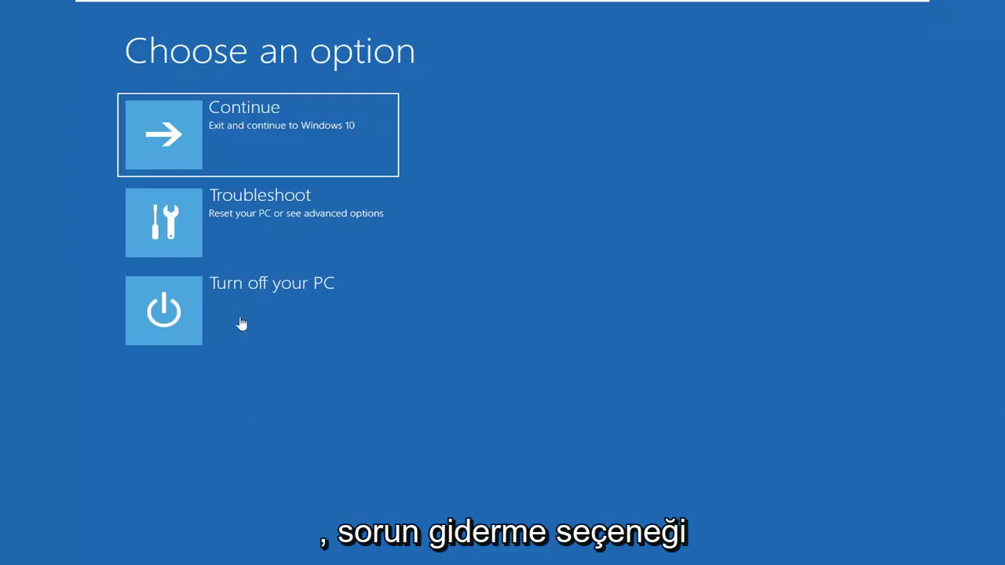
Go to Troubleshoot > Advanced options > Startup Settings and restart to list boot modes.
{"action": "left_click", "coordinate": [277, 222]}
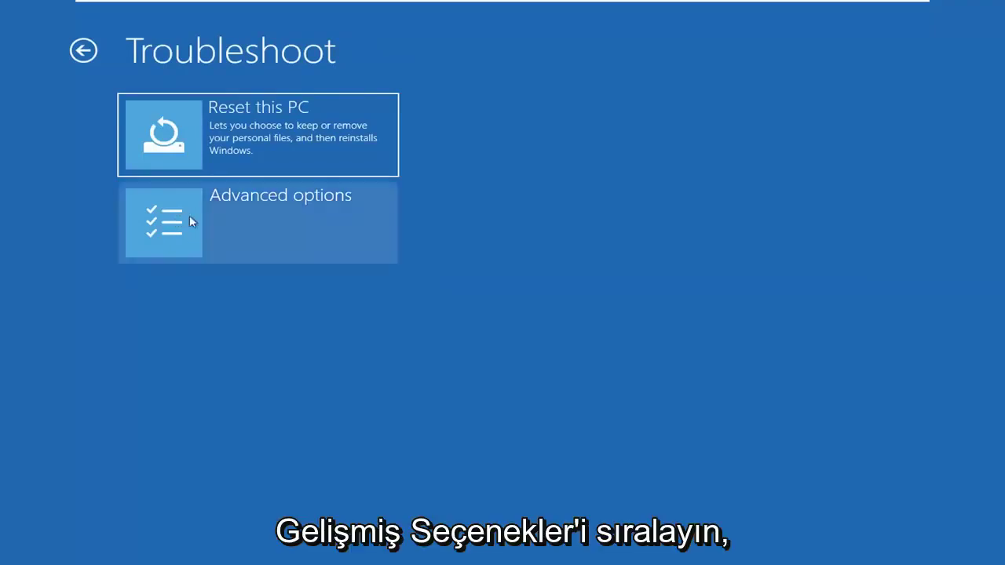
{"action": "left_click", "coordinate": [210, 236]}
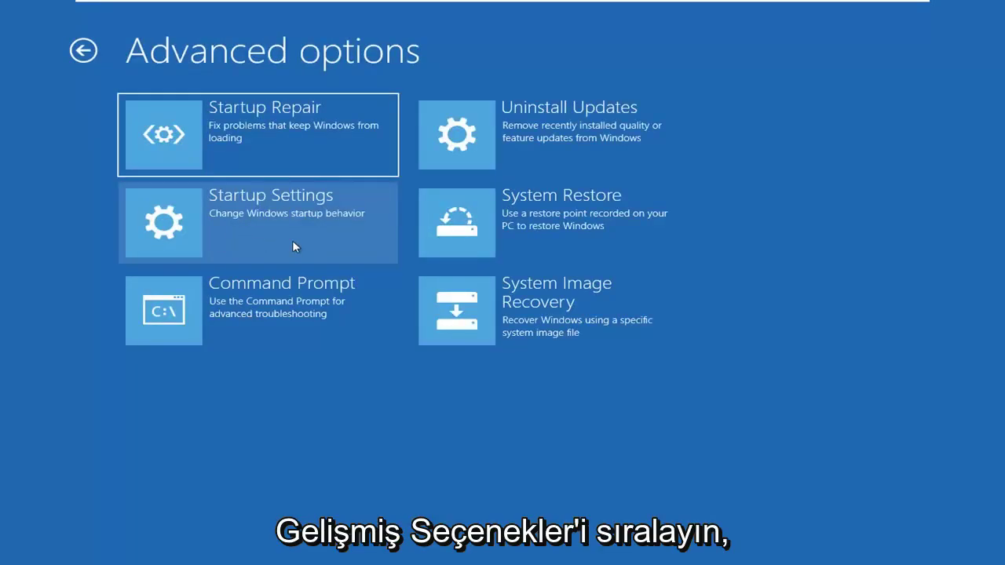
{"action": "left_click", "coordinate": [222, 221]}
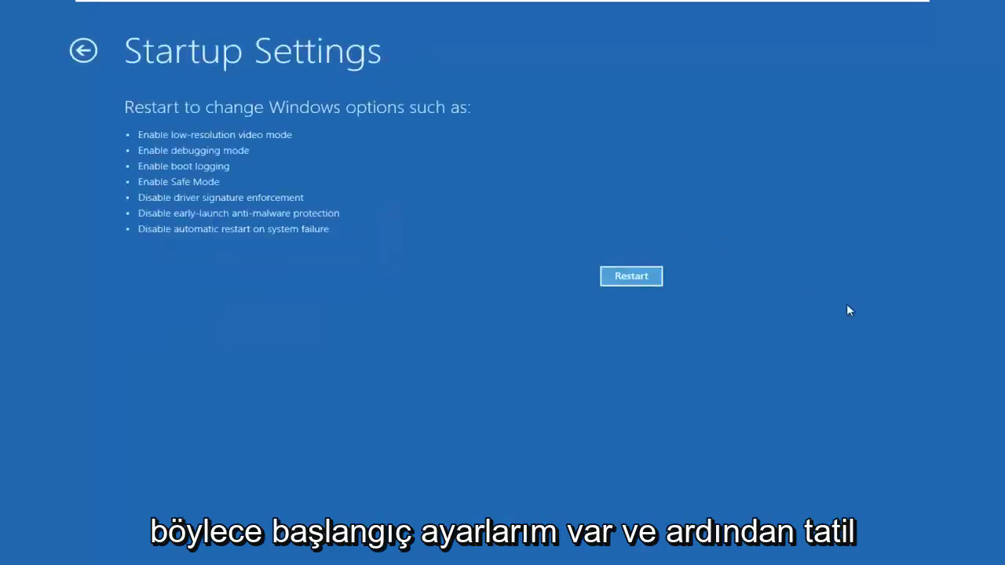
{"action": "left_click", "coordinate": [632, 276]}
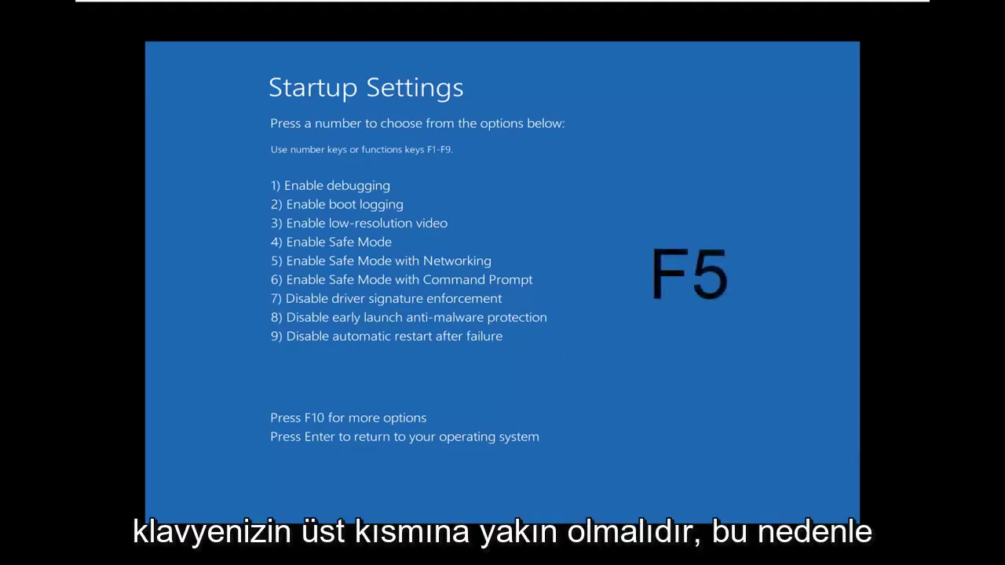
Choose option 5, Enable Safe Mode with Networking, with the F5 key.
{"action": "key", "text": "F5"}
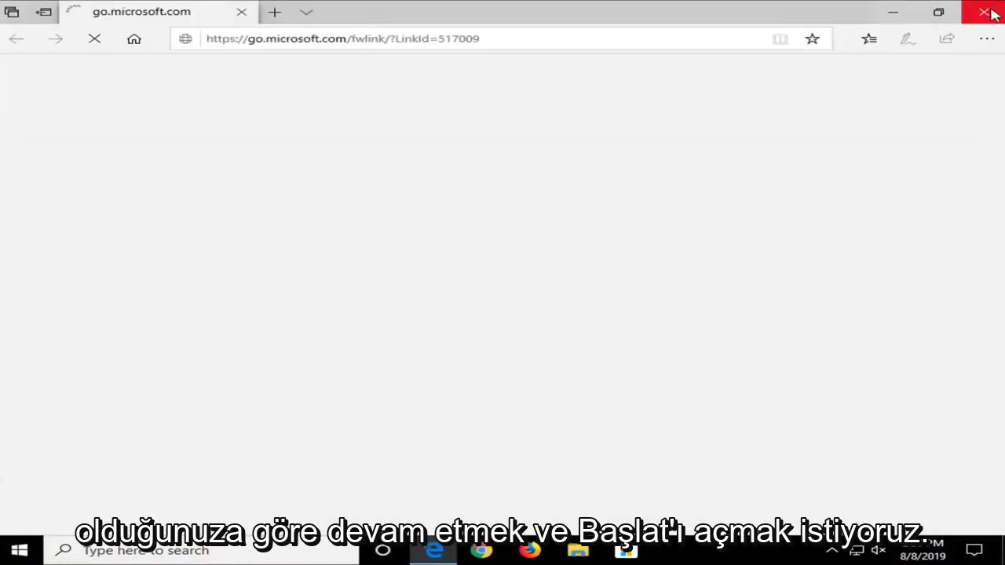
Close the Edge window and launch File Explorer by searching 'file explorer' from Start.
{"action": "left_click", "coordinate": [902, 10]}
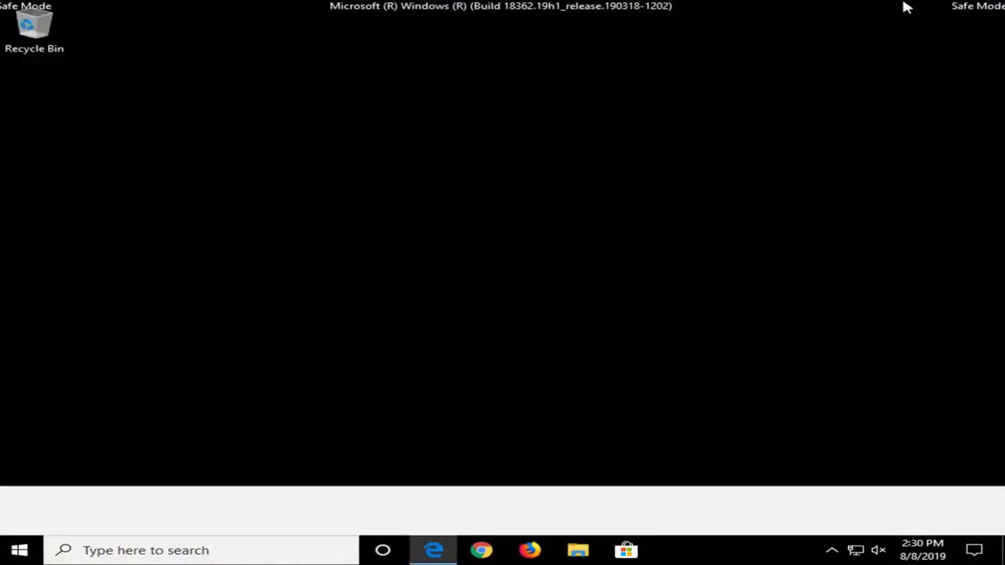
{"action": "left_click", "coordinate": [33, 553]}
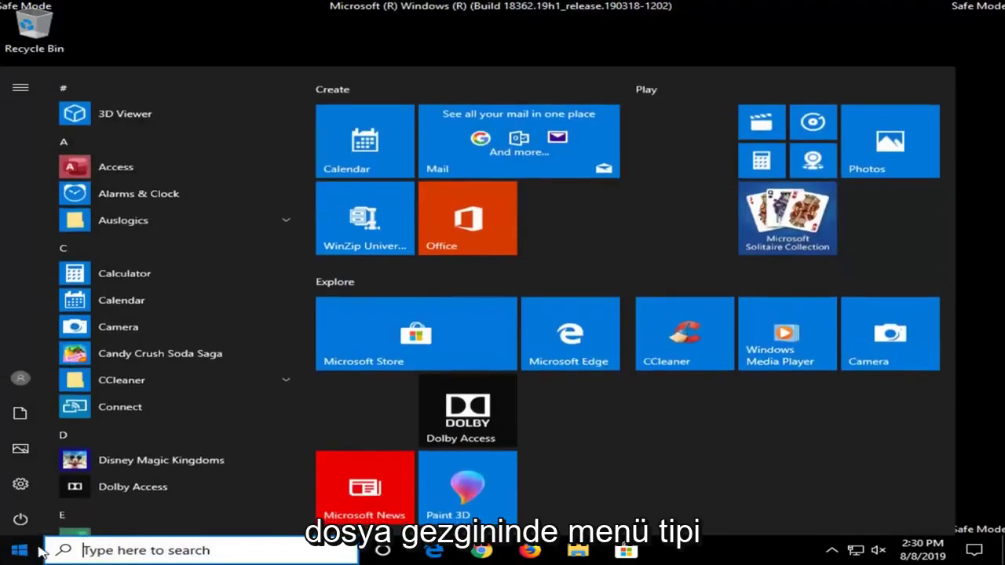
{"action": "type", "text": "file "}
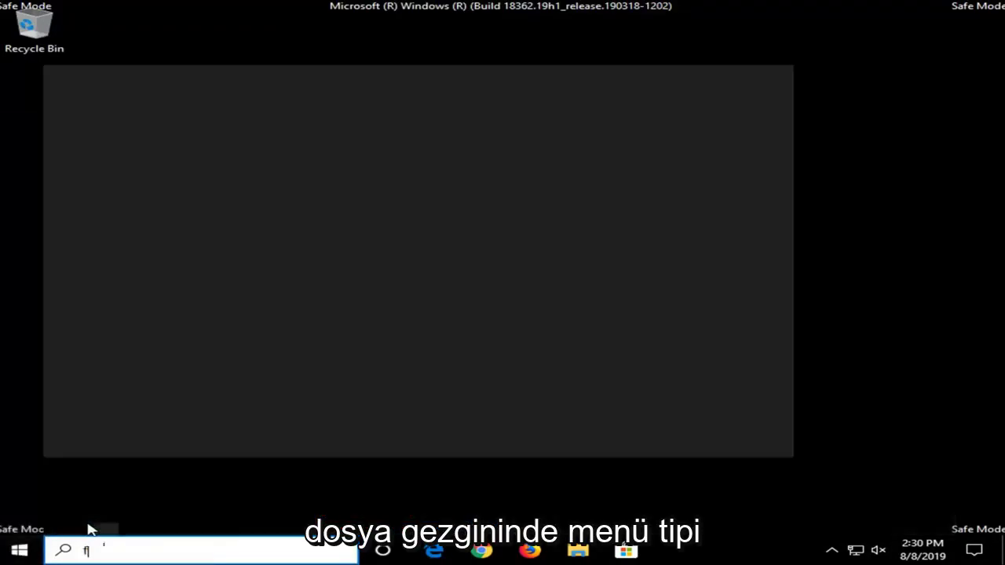
{"action": "type", "text": "explorer"}
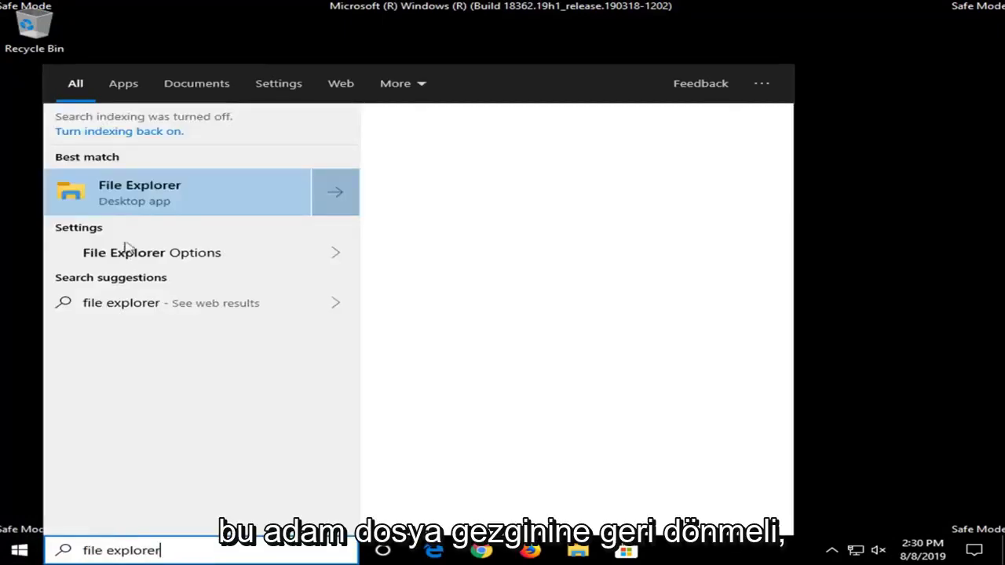
{"action": "left_click", "coordinate": [169, 196]}
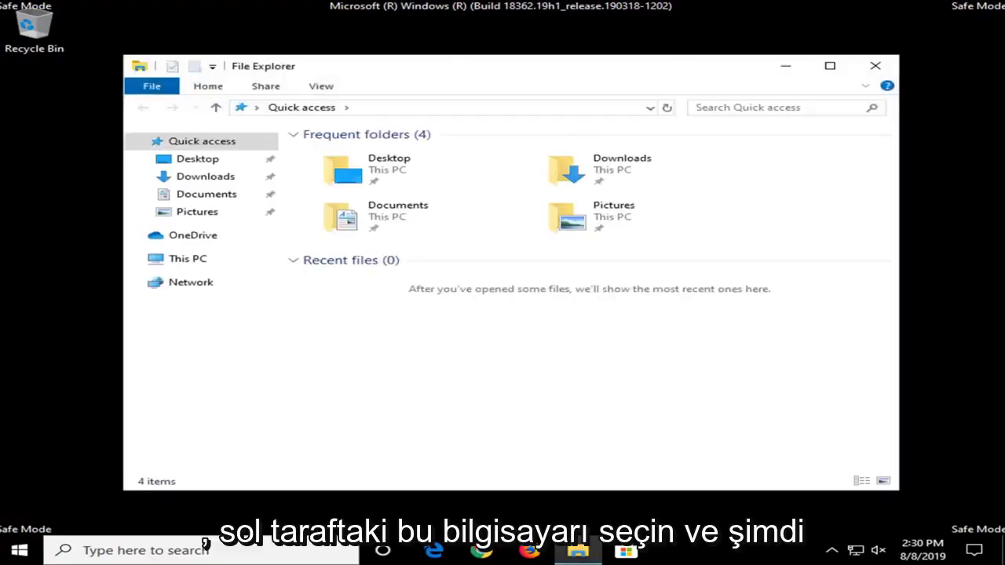
Browse This PC > Local Disk (C:) > Windows and select the SoftwareDistribution folder.
{"action": "left_click", "coordinate": [199, 263]}
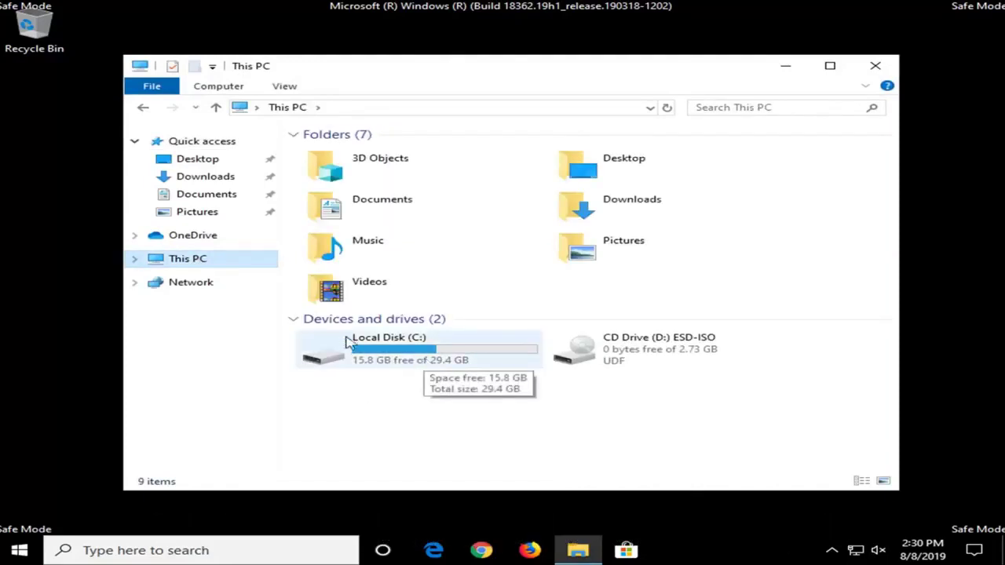
{"action": "left_click", "coordinate": [390, 353]}
{"action": "double_click", "coordinate": [390, 353]}
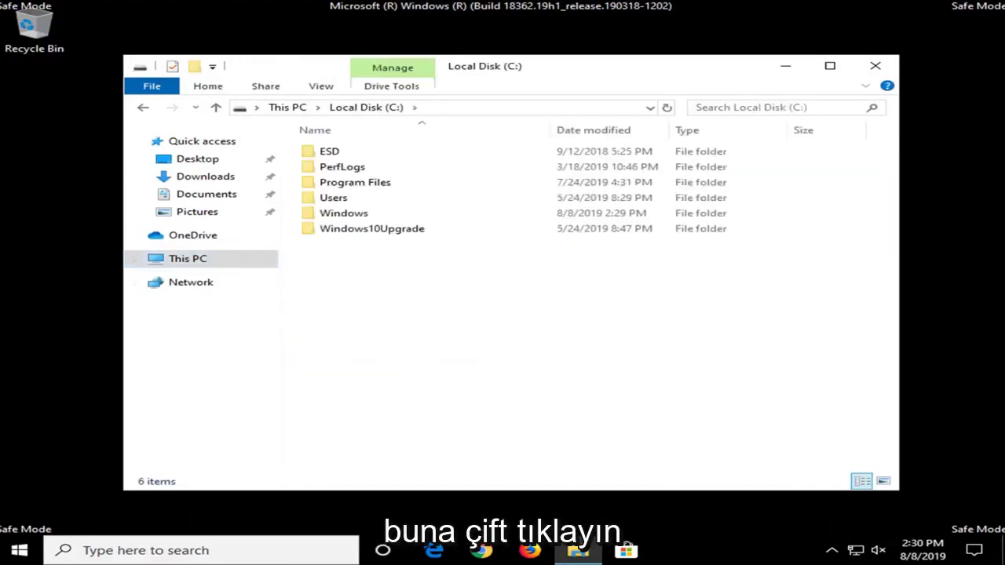
{"action": "left_click", "coordinate": [318, 215]}
{"action": "double_click", "coordinate": [318, 216]}
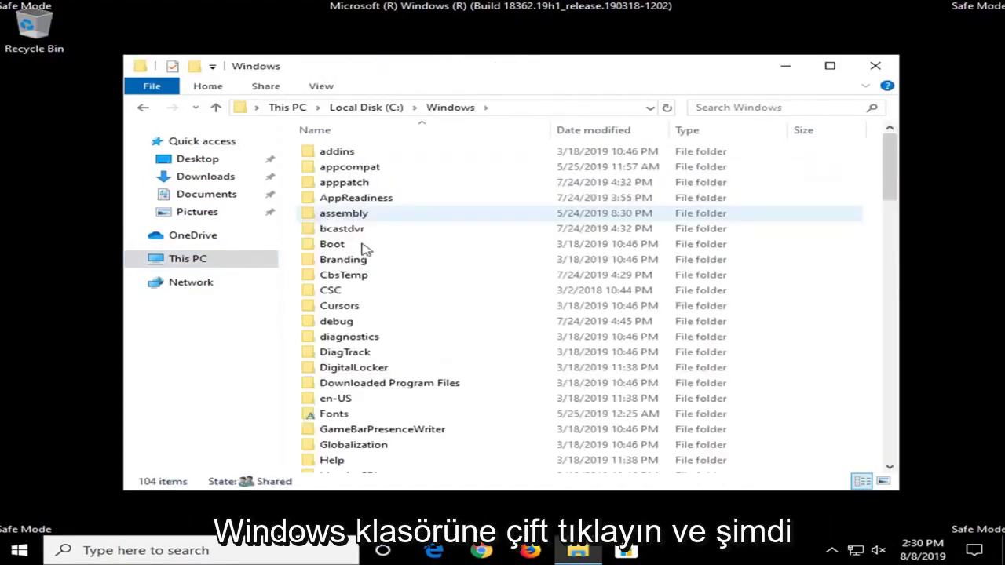
{"action": "scroll", "coordinate": [397, 263], "scroll_direction": "down", "scroll_amount": 10}
{"action": "scroll", "coordinate": [396, 263], "scroll_direction": "down", "scroll_amount": 5}
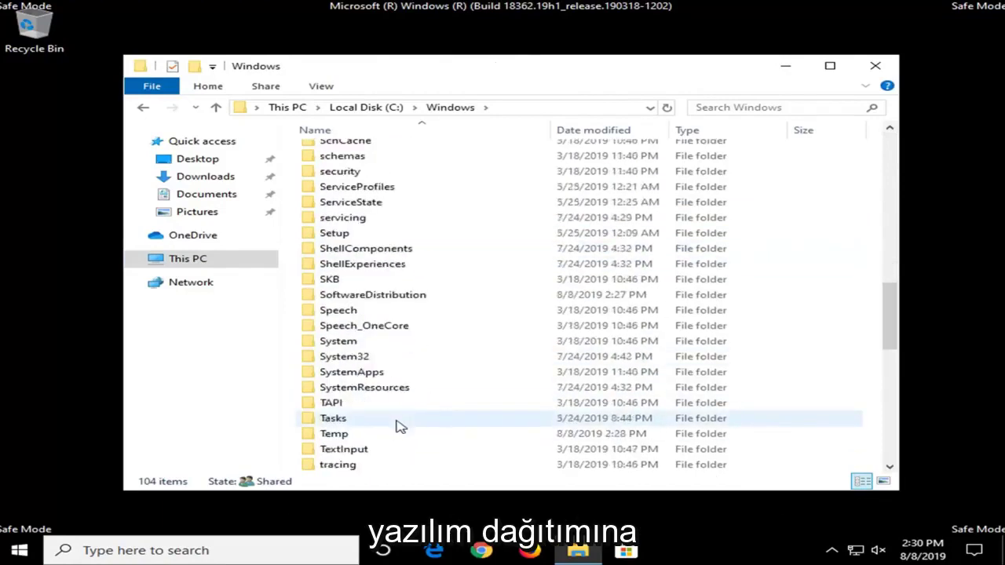
{"action": "left_click", "coordinate": [379, 302]}
Delete all five items inside SoftwareDistribution, then close the empty folder window.
{"action": "double_click", "coordinate": [379, 302]}
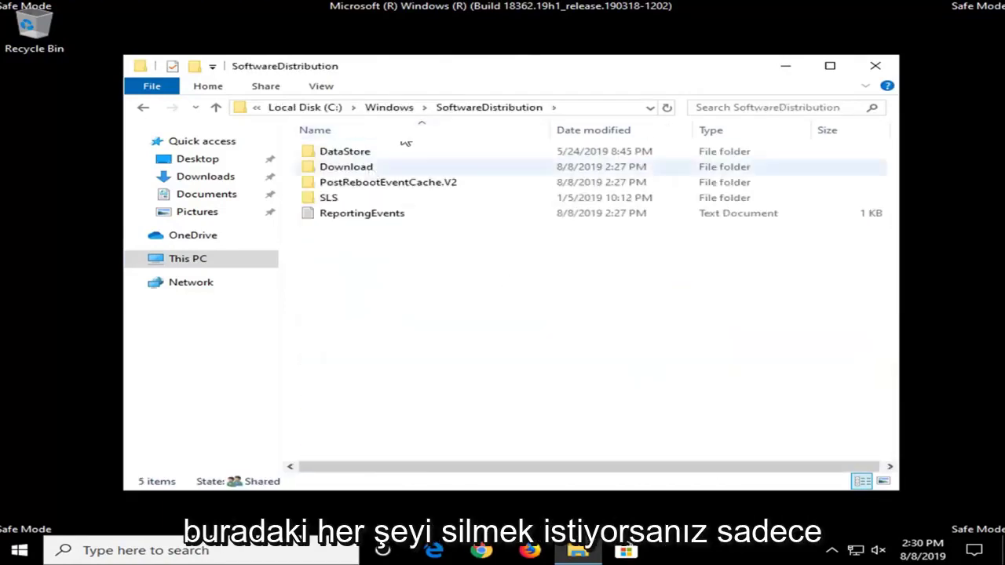
{"action": "left_click_drag", "start_coordinate": [617, 314], "coordinate": [337, 141]}
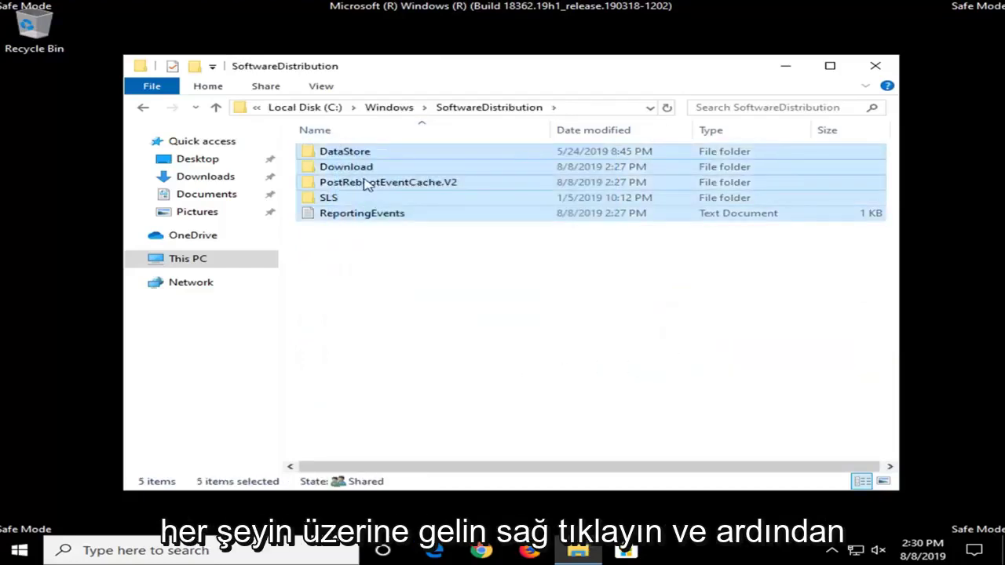
{"action": "right_click", "coordinate": [380, 181]}
{"action": "left_click", "coordinate": [487, 332]}
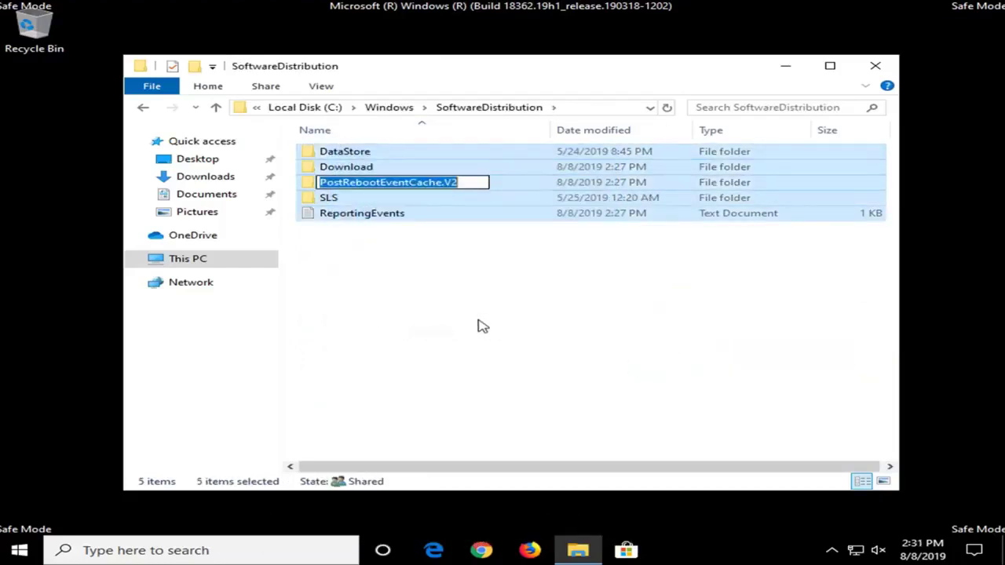
{"action": "right_click", "coordinate": [555, 199]}
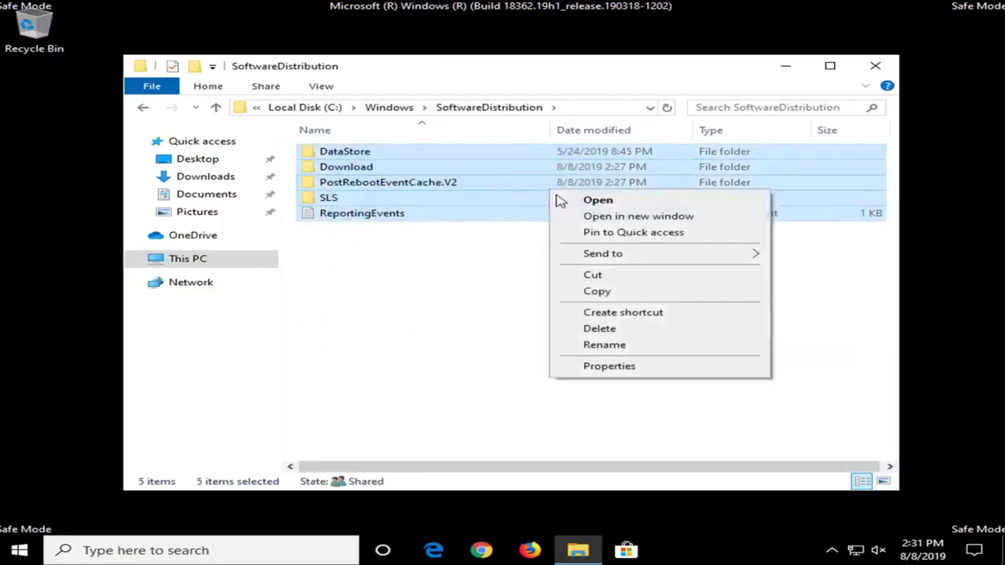
{"action": "left_click", "coordinate": [611, 329]}
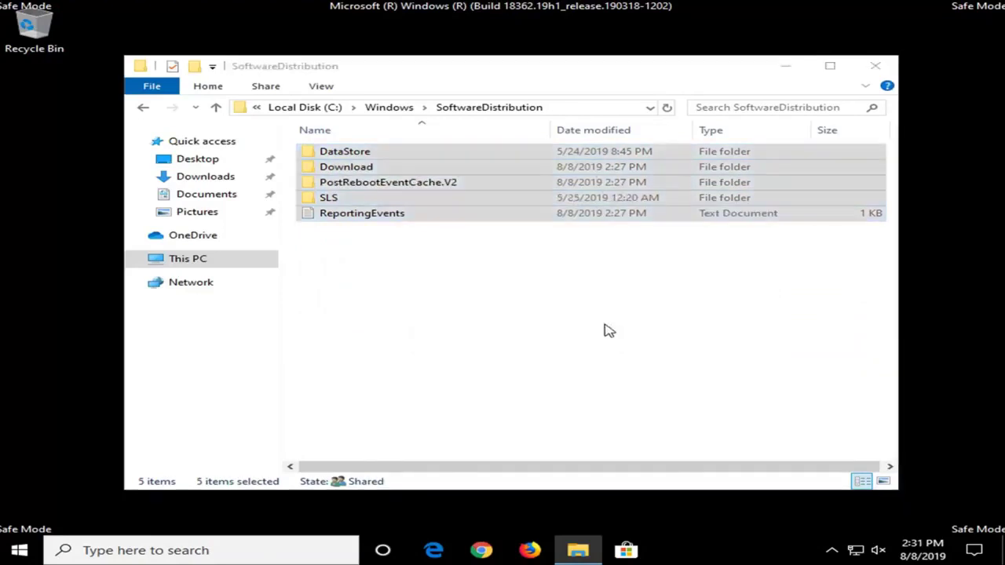
{"action": "left_click", "coordinate": [875, 65]}
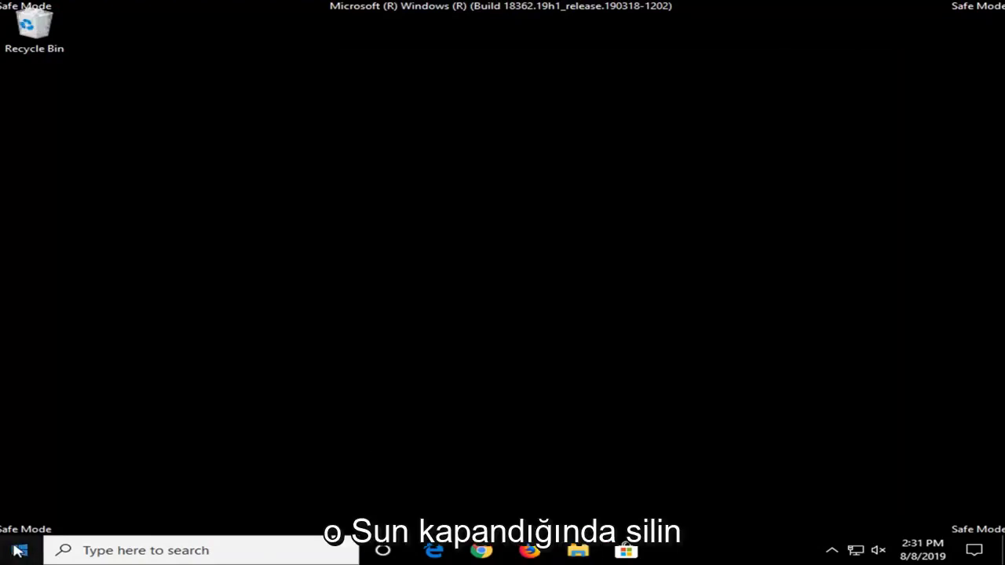
Restart Windows from the Start menu's Power options to leave Safe Mode.
{"action": "left_click", "coordinate": [19, 550]}
{"action": "left_click", "coordinate": [21, 518]}
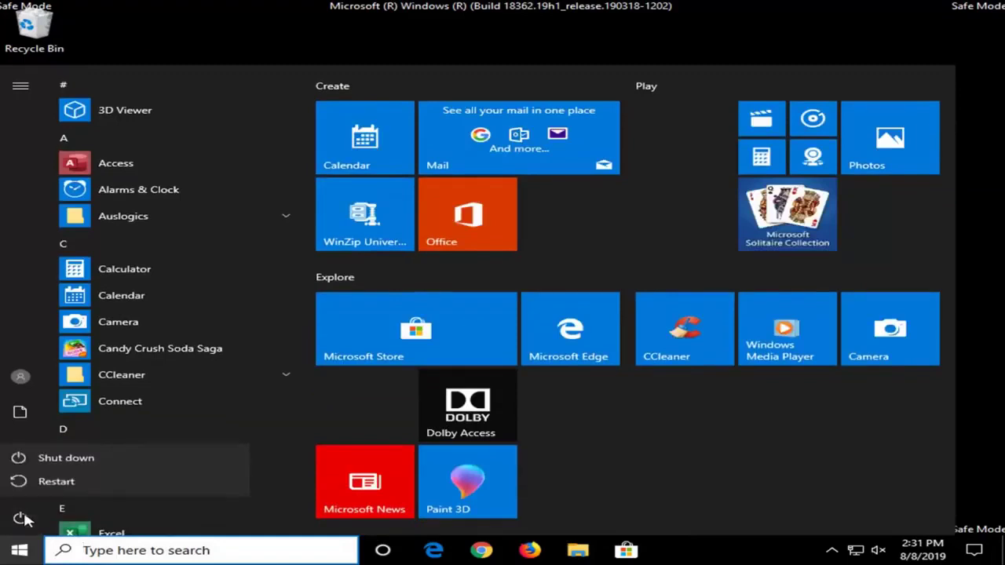
{"action": "left_click", "coordinate": [76, 481]}
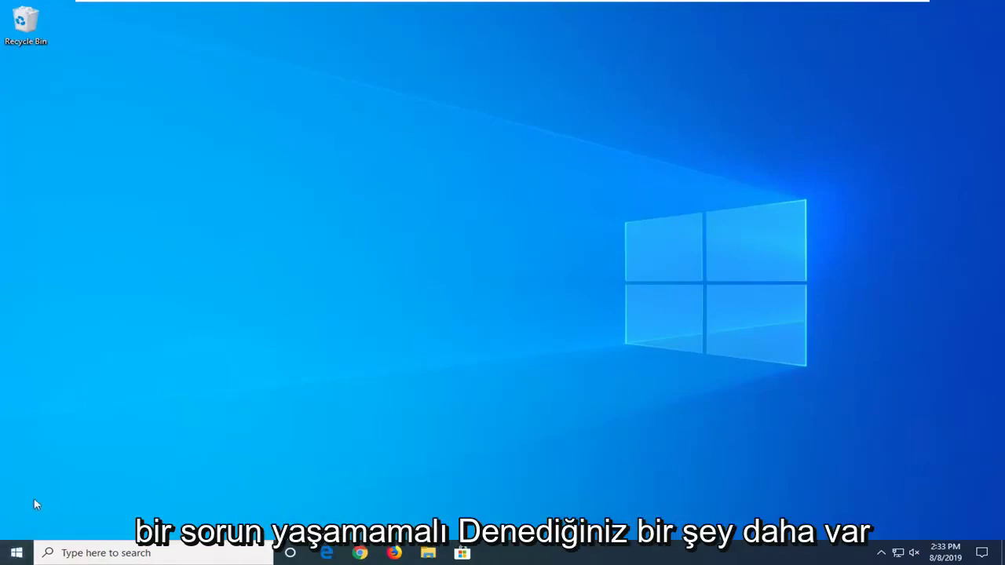
Search Start for 'troubleshoot' and open the Troubleshoot settings result.
{"action": "left_click", "coordinate": [17, 553]}
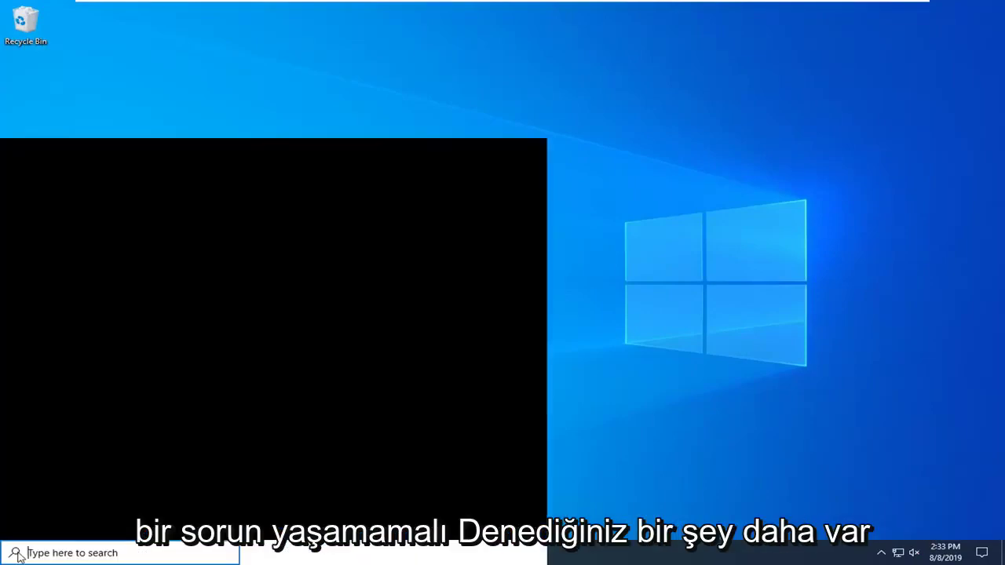
{"action": "type", "text": "t"}
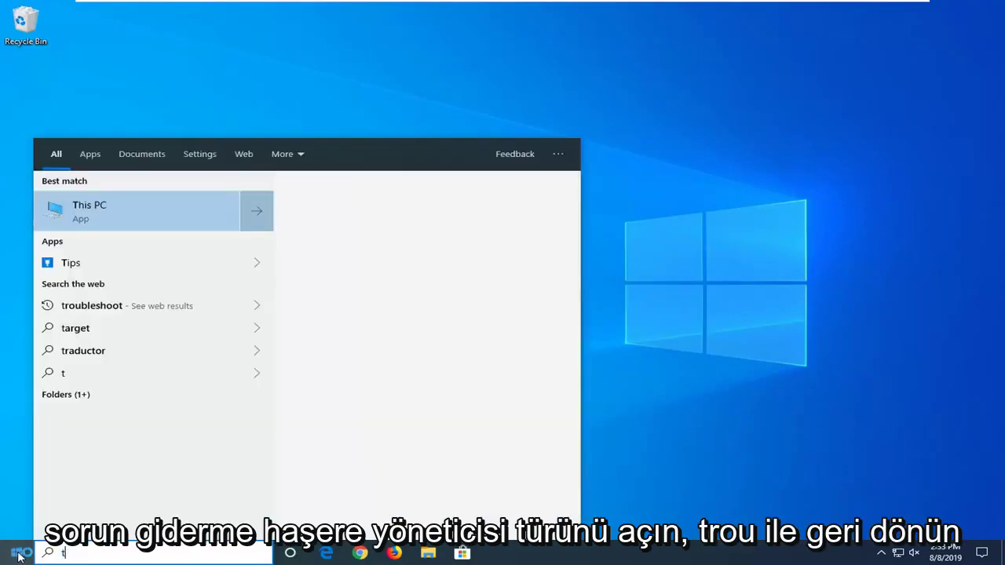
{"action": "type", "text": "ro"}
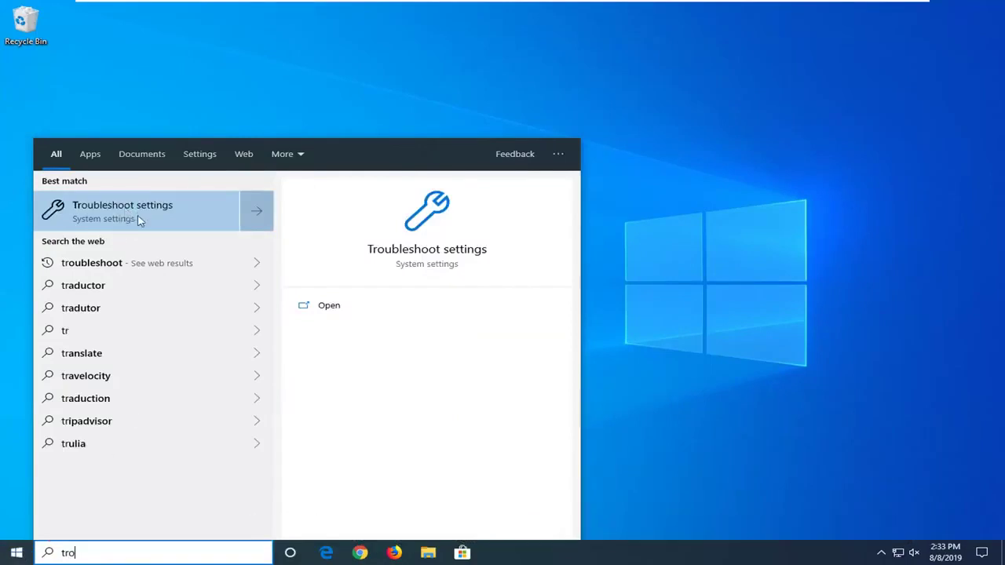
{"action": "type", "text": "ubleshoot"}
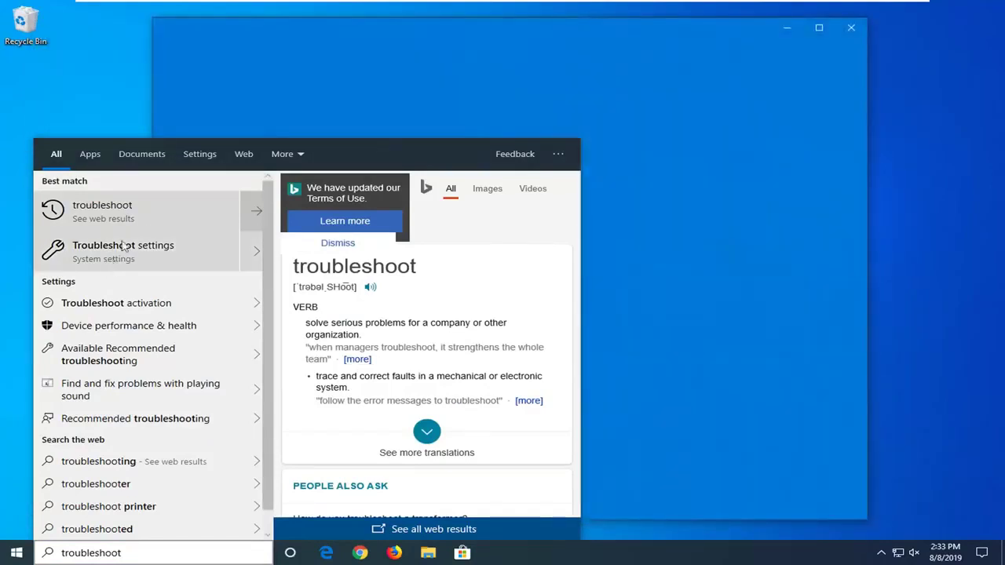
{"action": "left_click", "coordinate": [123, 248]}
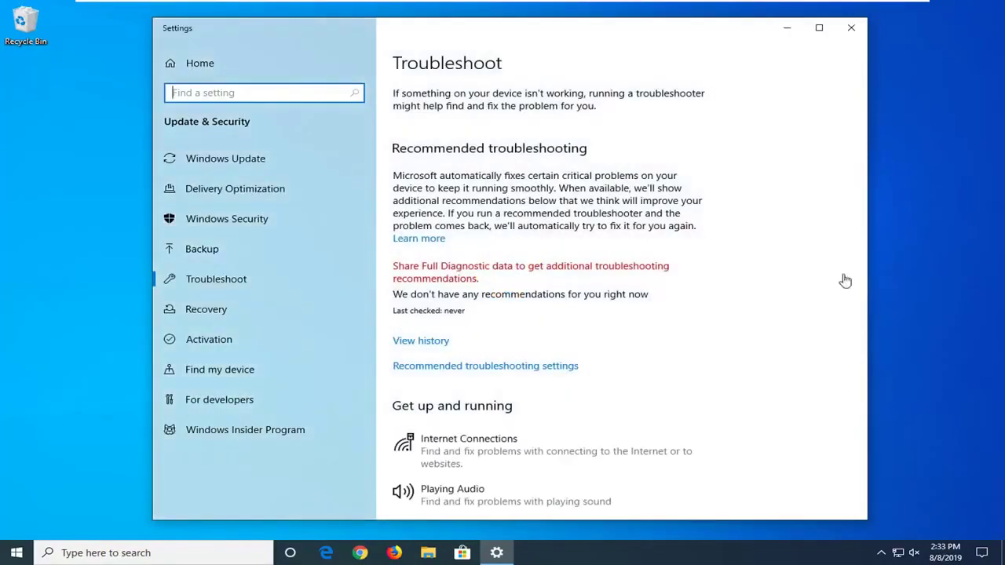
Expand the Windows Update entry further down the Troubleshoot page.
{"action": "scroll", "coordinate": [550, 338], "scroll_direction": "down", "scroll_amount": 3}
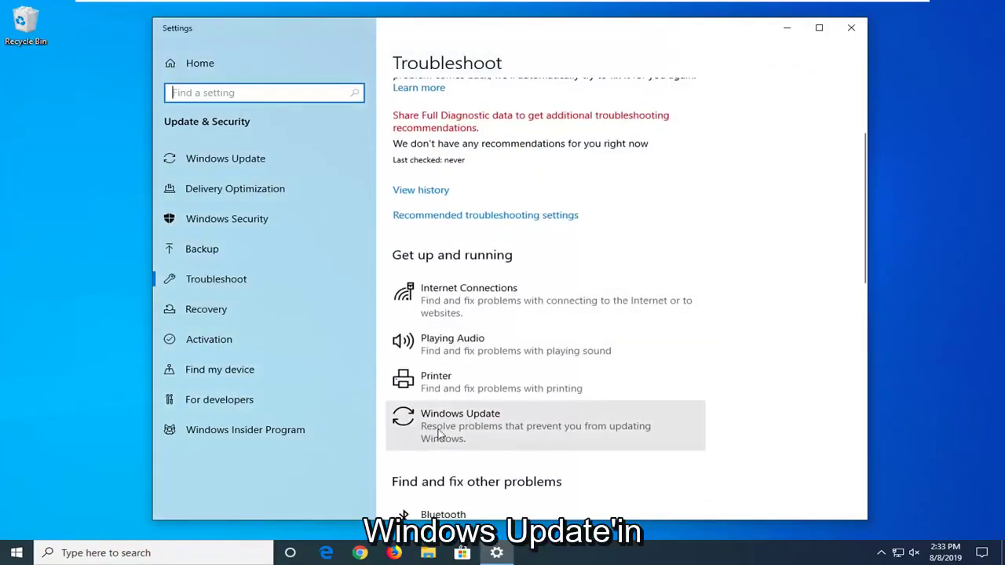
{"action": "left_click", "coordinate": [533, 427]}
{"action": "scroll", "coordinate": [549, 424], "scroll_direction": "down", "scroll_amount": 2}
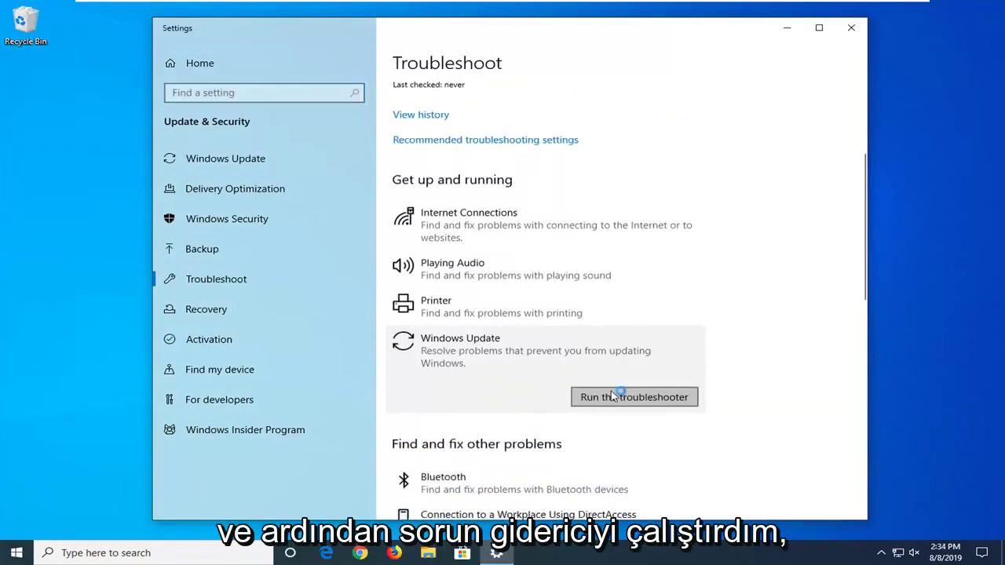
Run the Windows Update troubleshooter to completion, close it, and close Settings.
{"action": "left_click", "coordinate": [613, 396]}
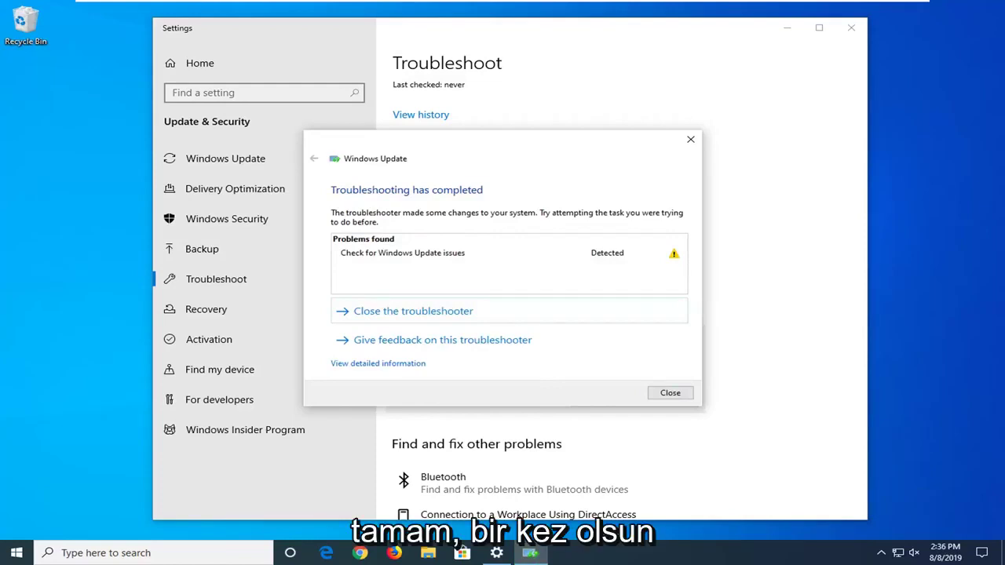
{"action": "left_click", "coordinate": [670, 393]}
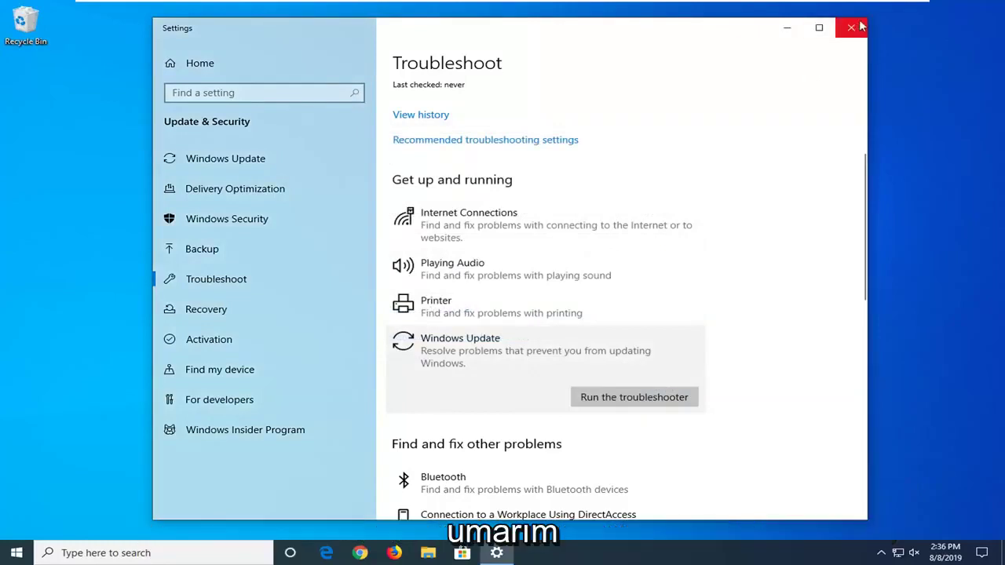
{"action": "left_click", "coordinate": [850, 29]}
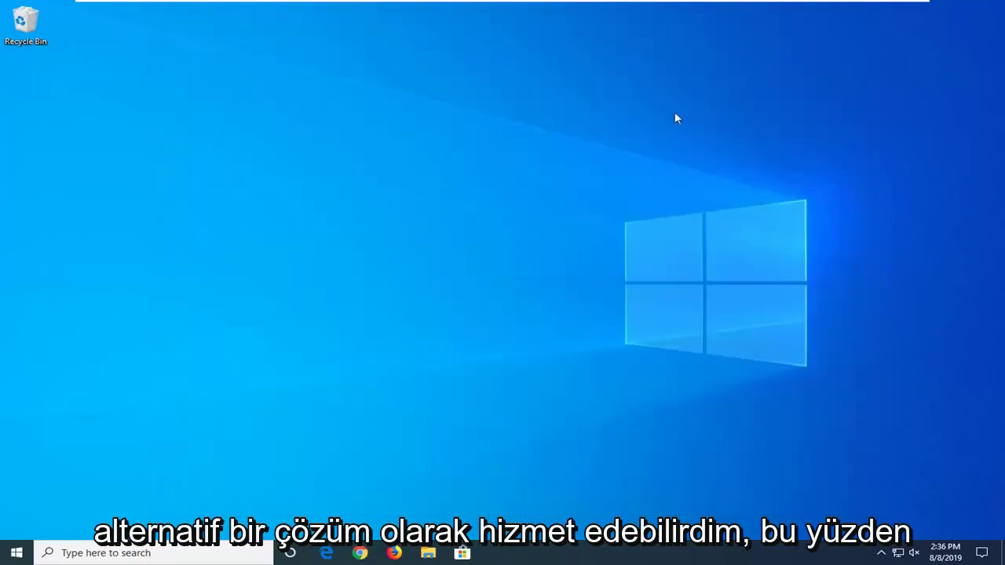